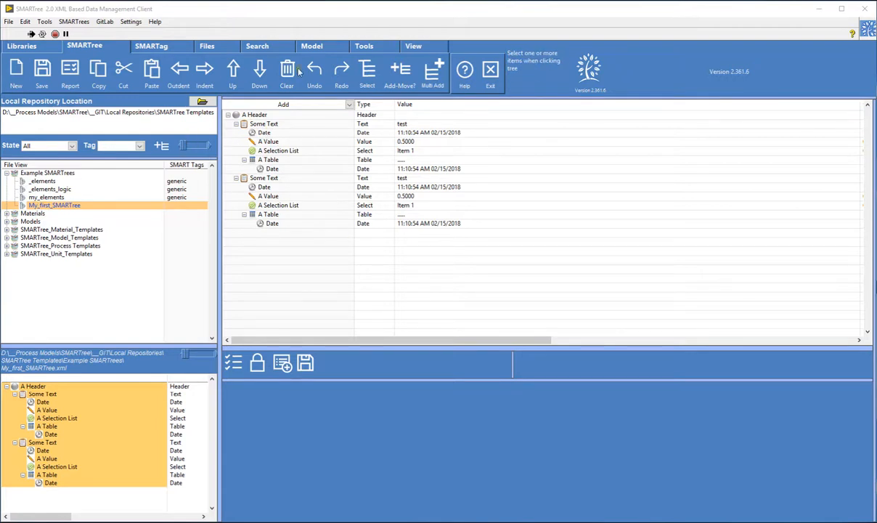
Step: Preview the my_elements and My_first_SMARTree files in the Example SMARTrees folder
click(286, 106)
click(291, 109)
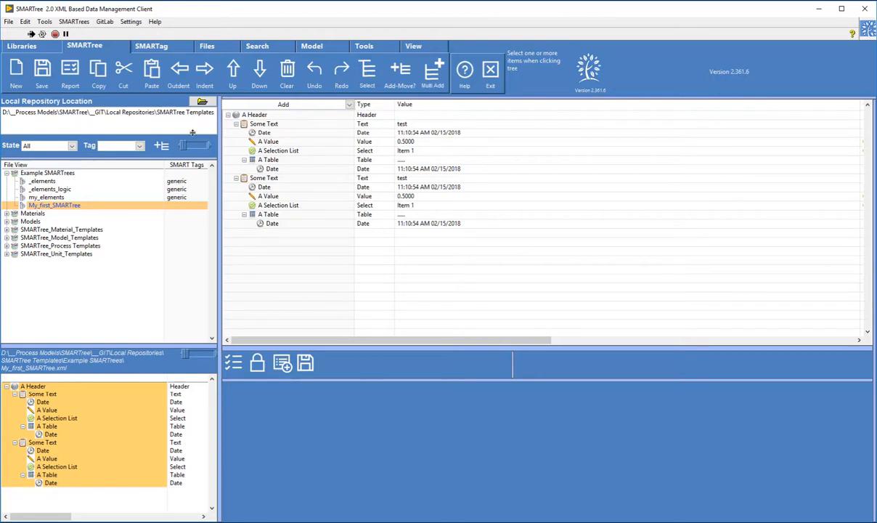
click(52, 198)
click(47, 205)
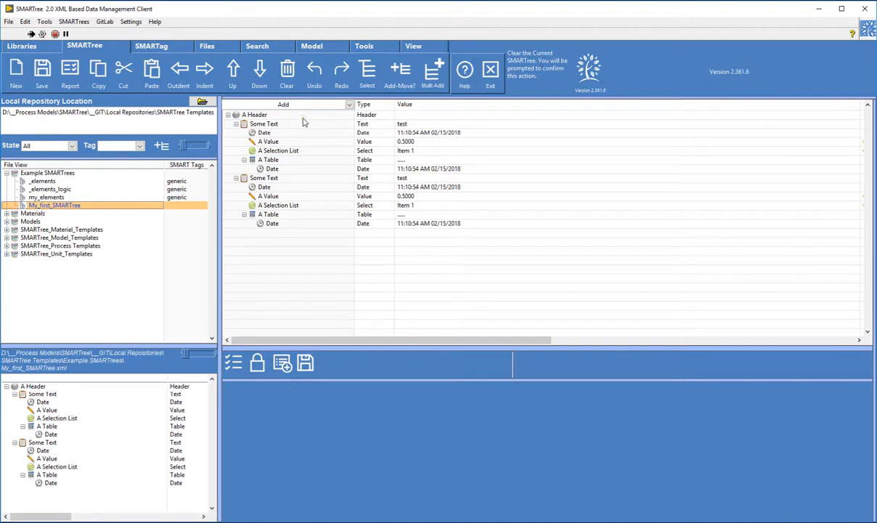
click(51, 198)
click(56, 206)
Step: Show the repository's Git status and examine the Git workflow diagram in the browser
drag(0, 117, 465, 65)
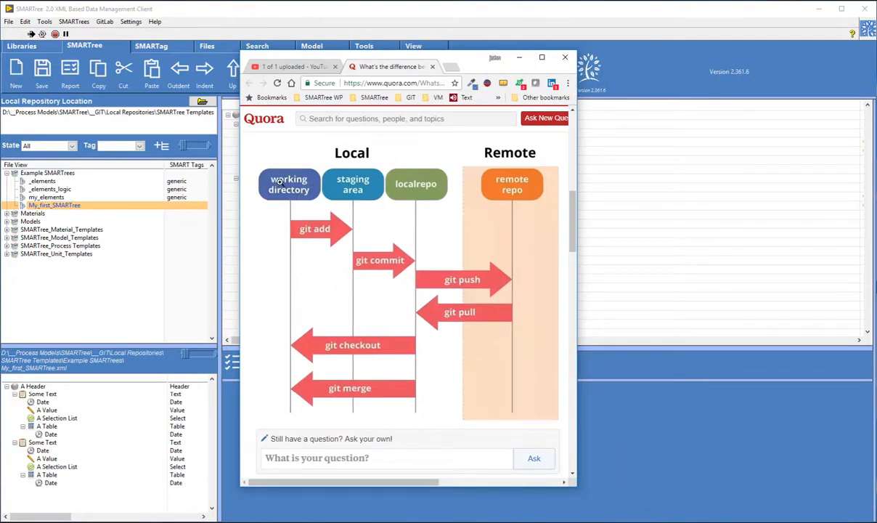
click(41, 51)
click(40, 48)
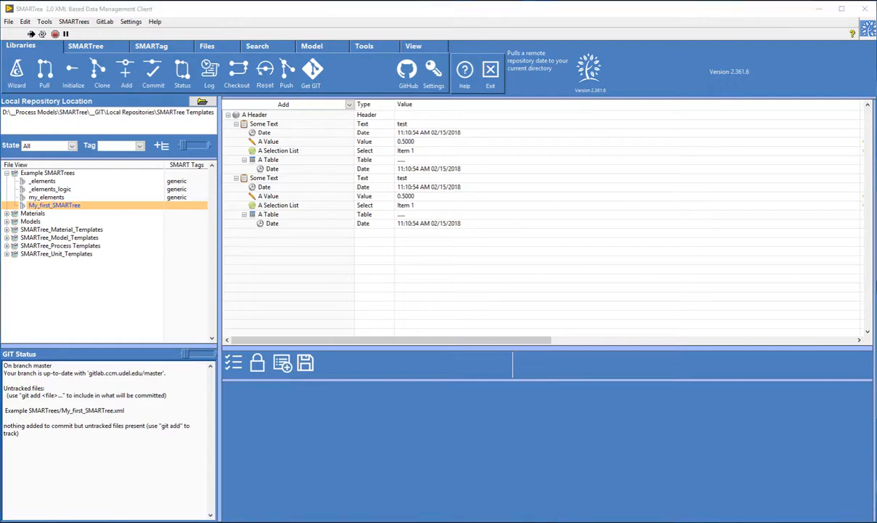
drag(467, 64, 579, 56)
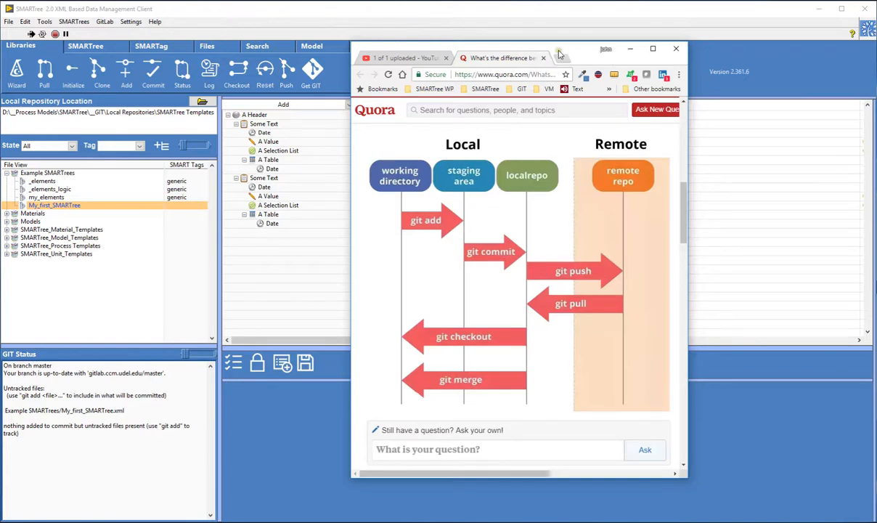
drag(529, 50, 592, 55)
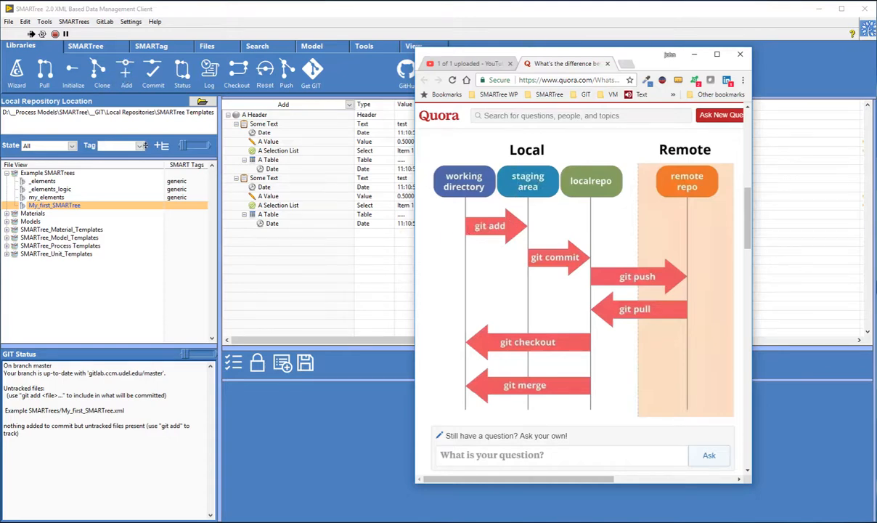
Step: Stage the untracked My_first_SMARTree file with Git Add
click(126, 71)
click(129, 74)
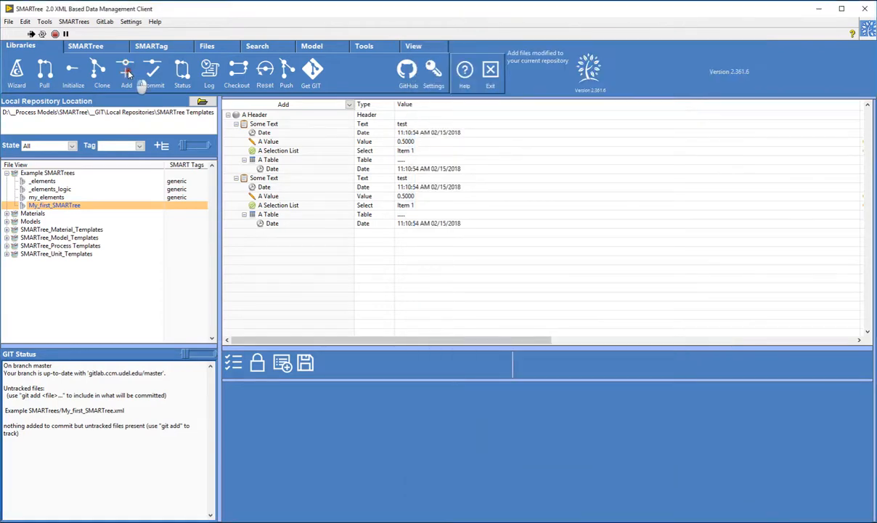
drag(230, 168, 500, 133)
click(338, 218)
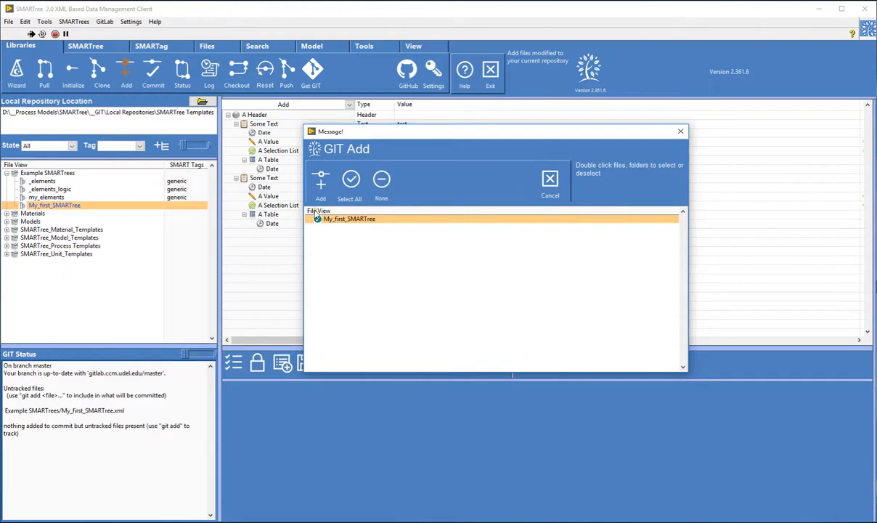
double_click(362, 218)
click(322, 178)
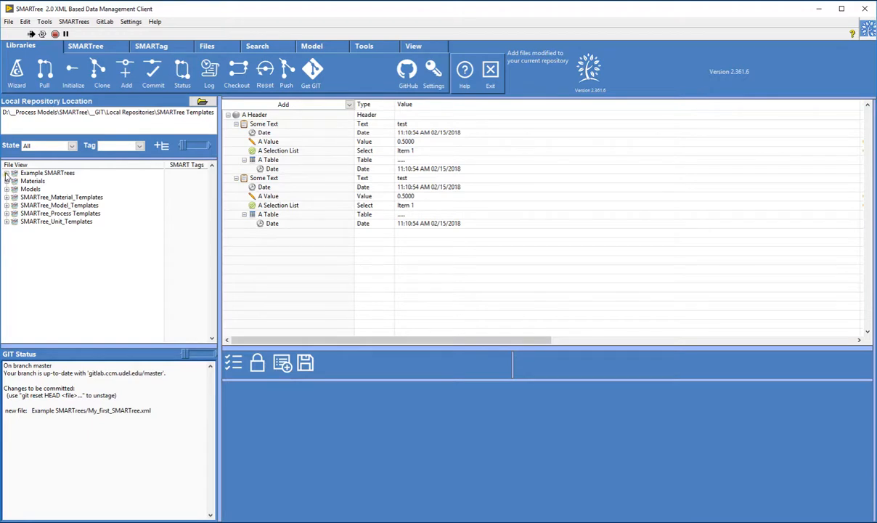
Step: Check the staged My_first_SMARTree file in the Example SMARTrees folder and the repository's Git status
click(6, 174)
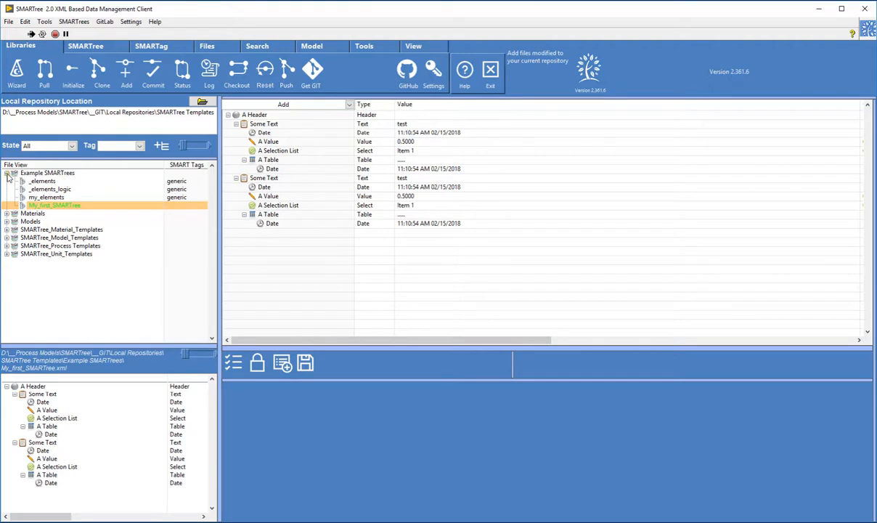
click(38, 197)
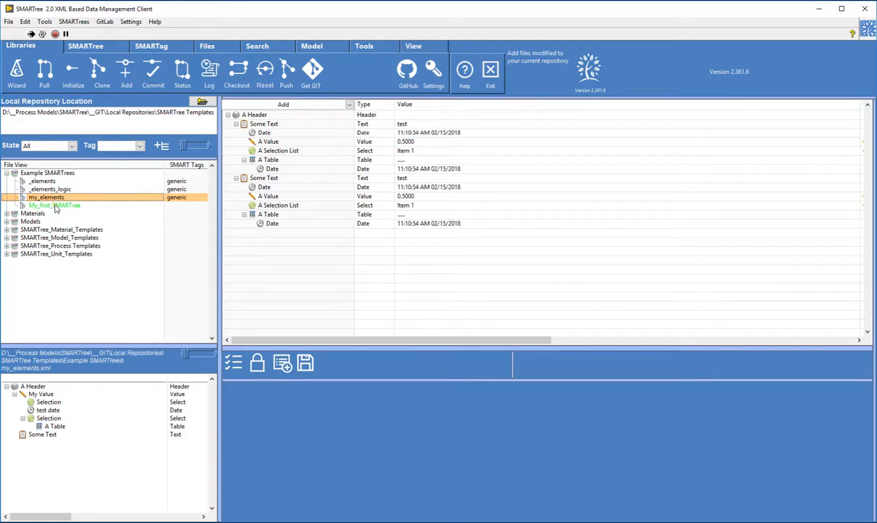
click(55, 206)
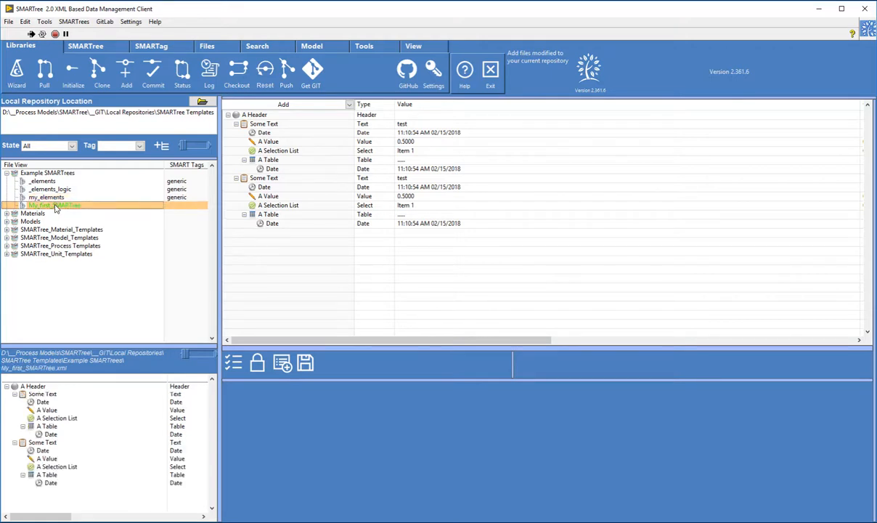
click(41, 50)
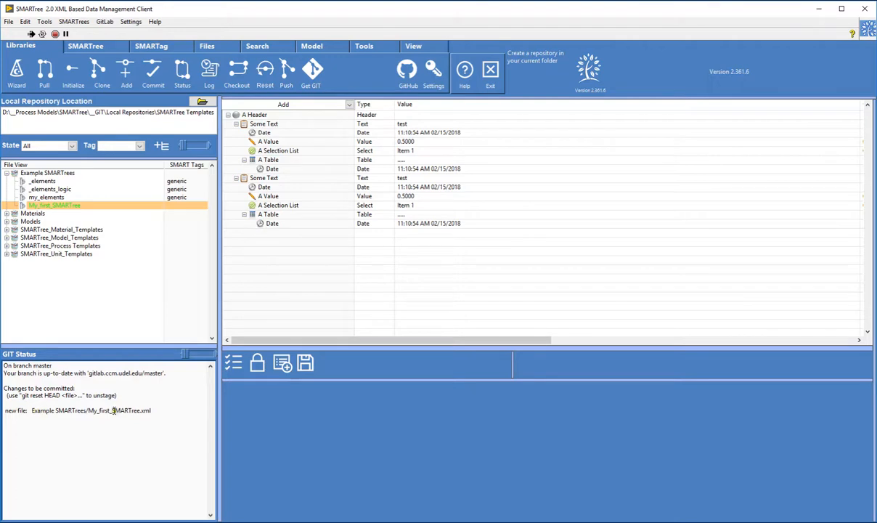
Step: Commit the staged file to the local repository with the description "Adding my first SMARTree"
drag(658, 9, 645, 38)
drag(359, 21, 358, 9)
click(161, 67)
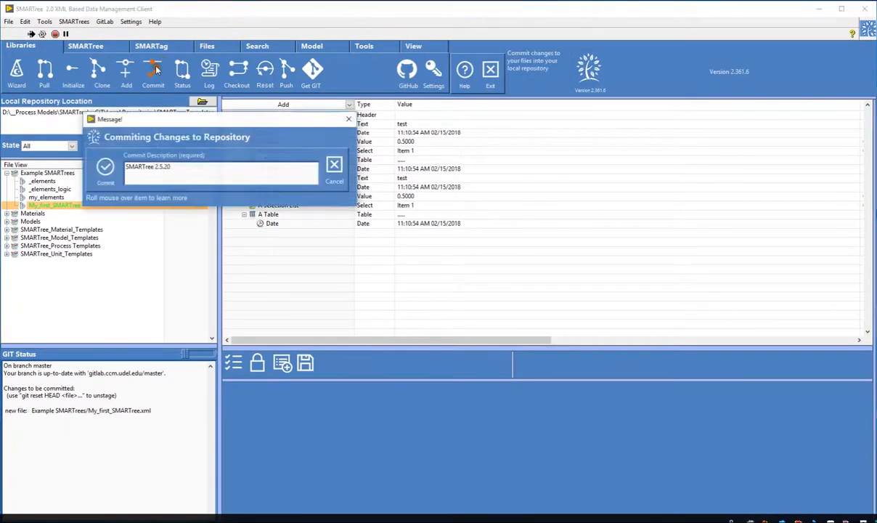
drag(174, 119, 346, 111)
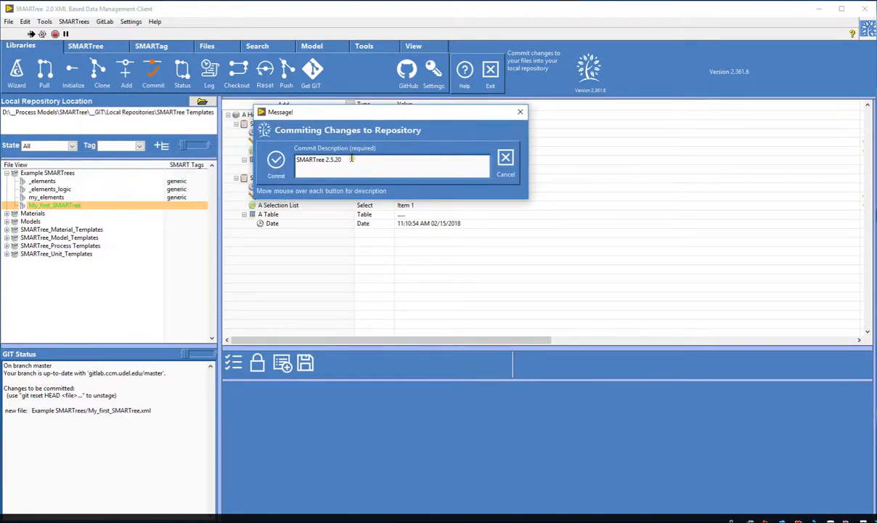
drag(294, 160, 354, 162)
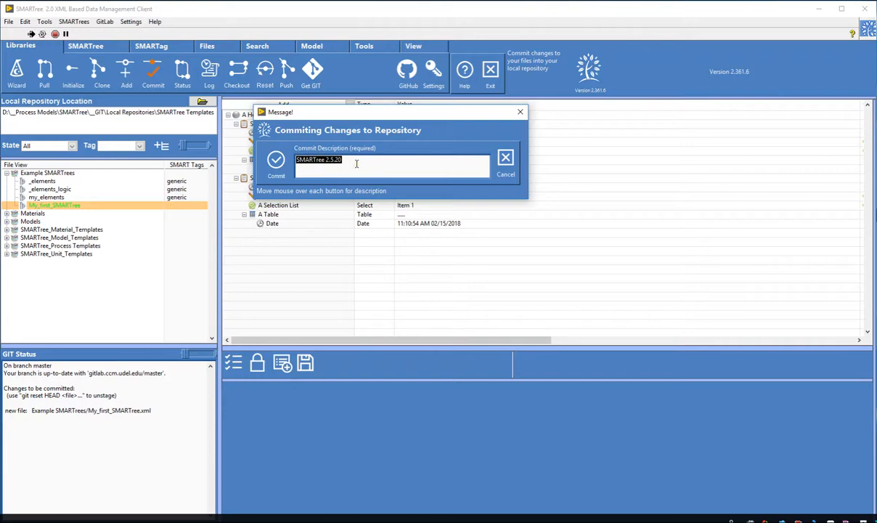
text(Adding)
text(Tree to)
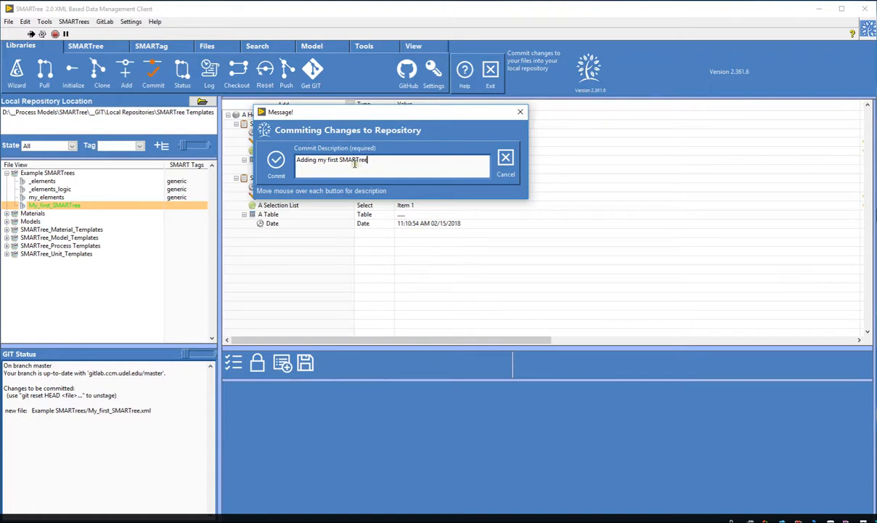
click(280, 166)
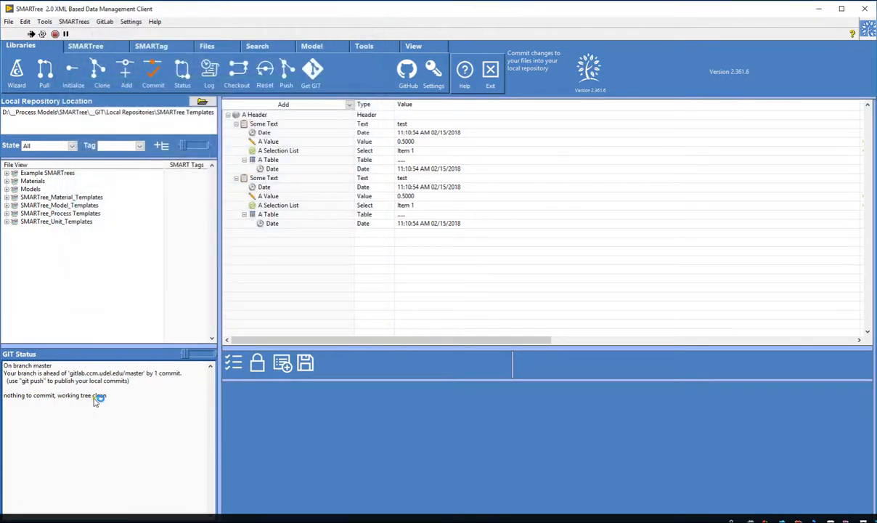
click(299, 12)
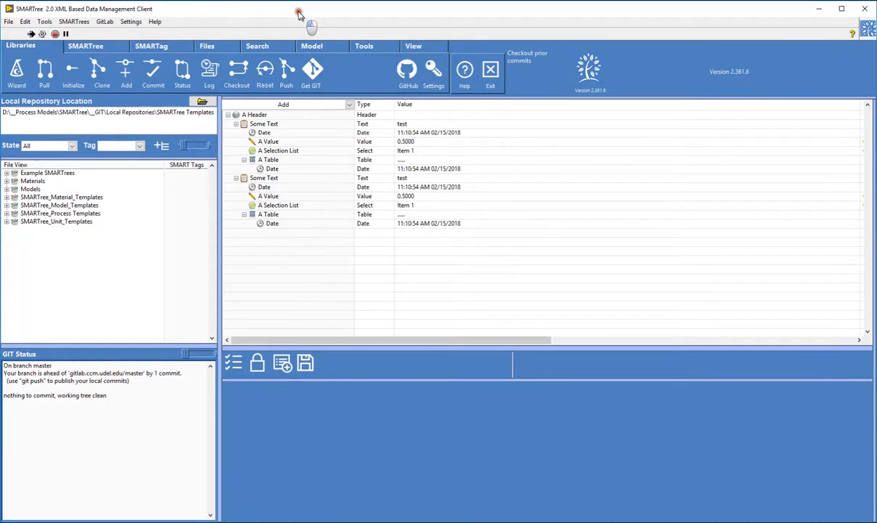
Step: Expand the Example SMARTrees folder, inspect the committed My_first_SMARTree file and review the Git status again
click(7, 173)
click(39, 196)
click(39, 204)
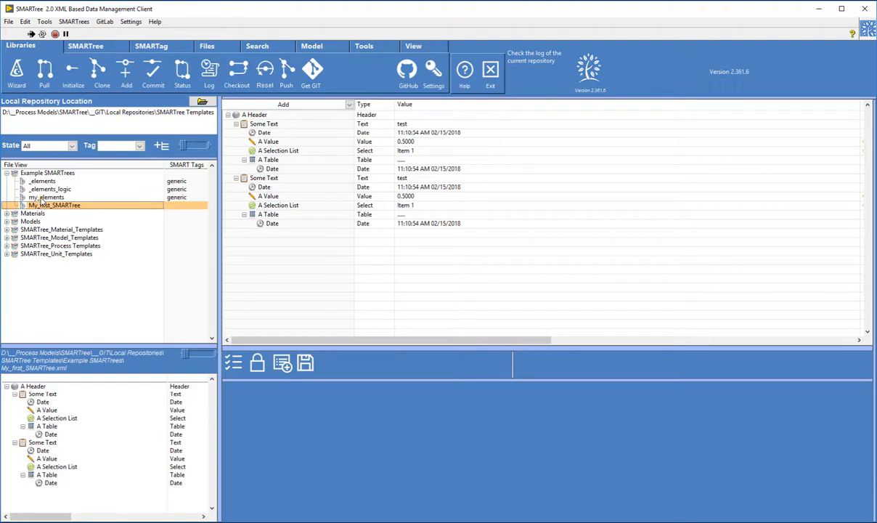
click(29, 49)
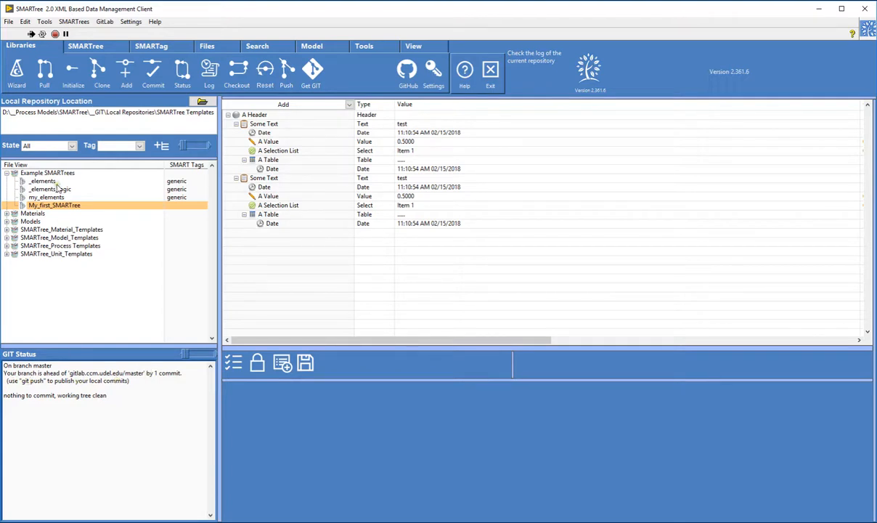
Step: Push the local repository to the gitlab.ccm.udel.edu remote and close the push confirmation
click(288, 72)
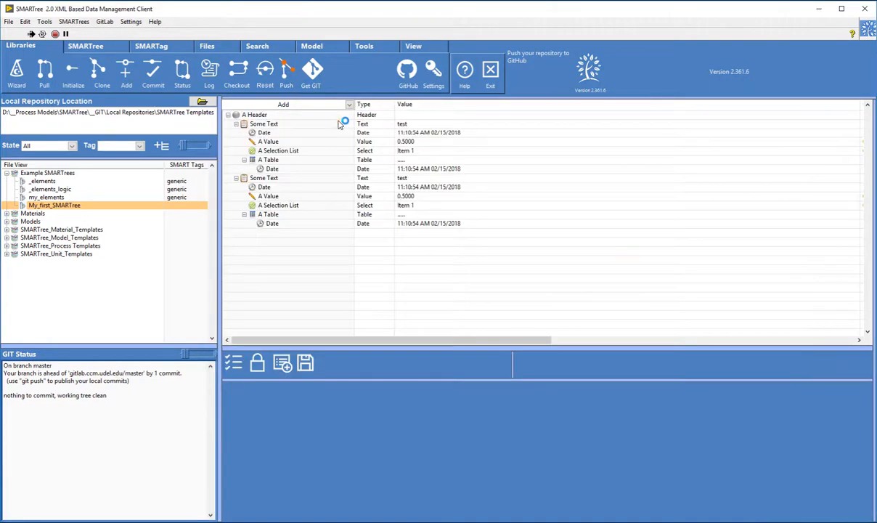
drag(370, 121, 324, 135)
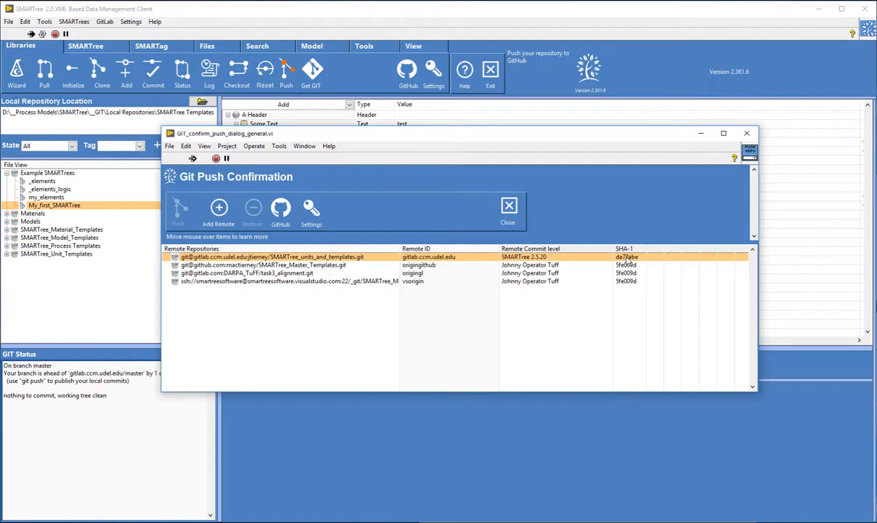
click(246, 257)
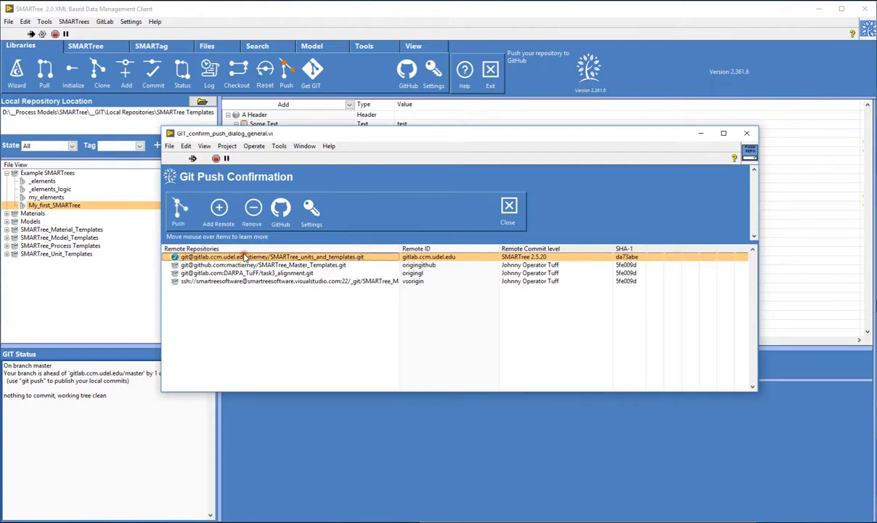
click(182, 211)
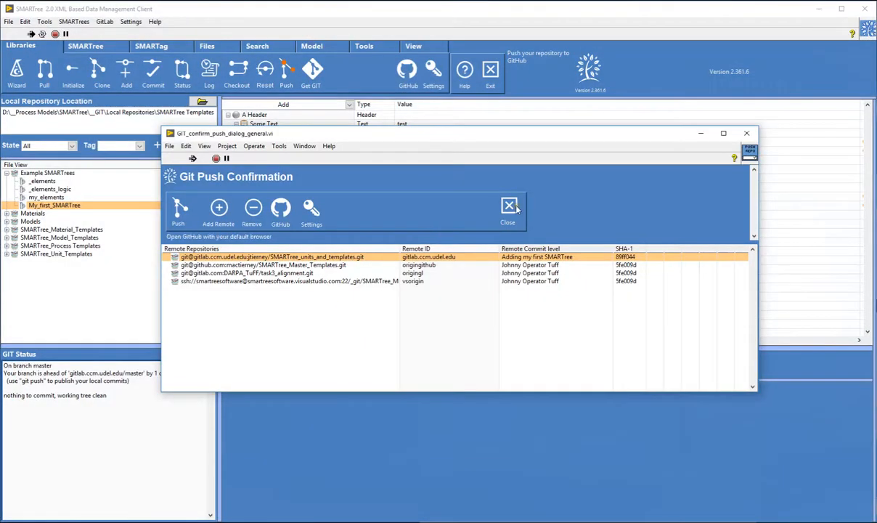
click(517, 210)
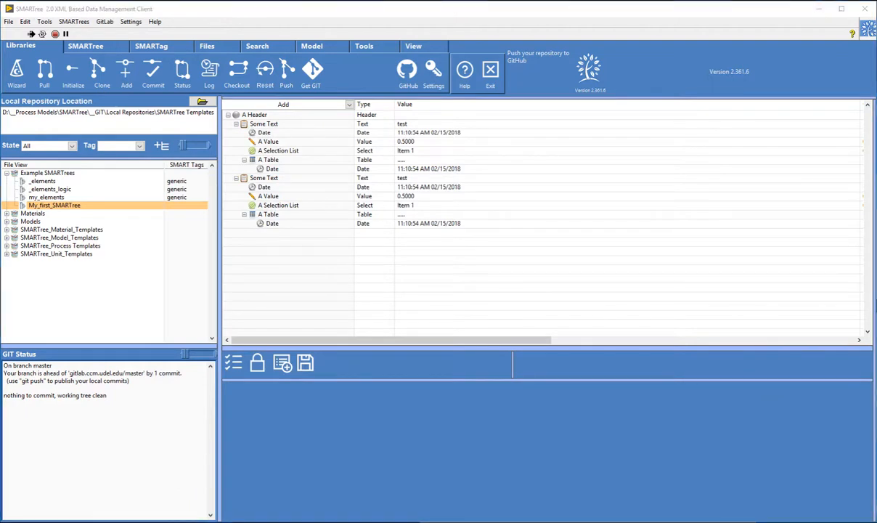
Step: Switch to GitLab in the browser and check the pushed commit in the Example SMARTrees folder of SMARTree_units_and_templates
drag(0, 50, 594, 90)
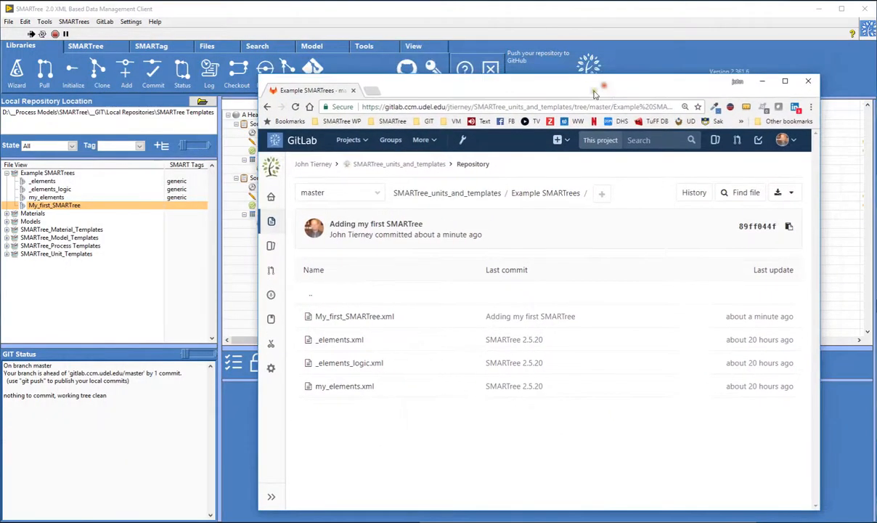
click(392, 163)
scroll(481, 329, down, 3)
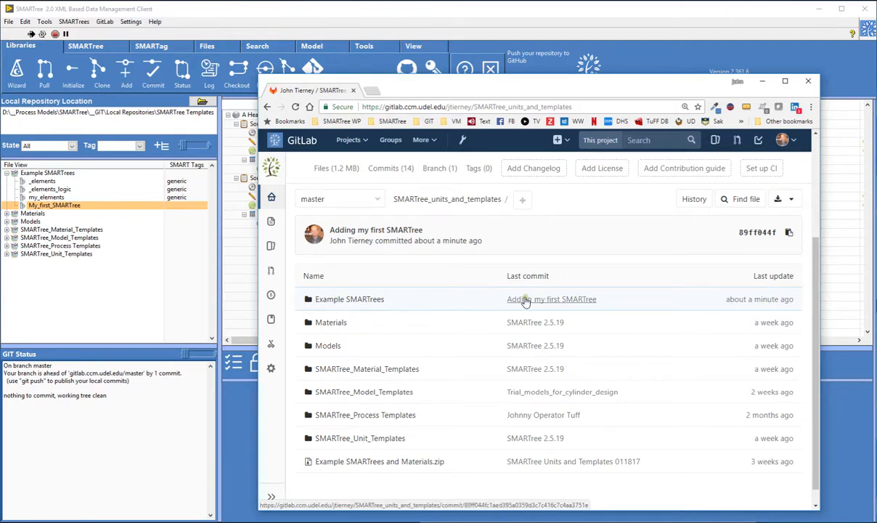
click(354, 299)
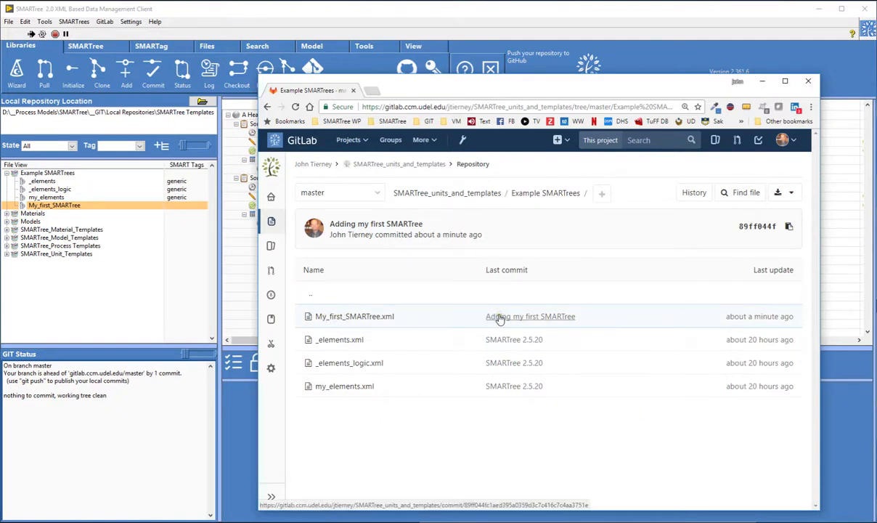
drag(666, 94, 659, 88)
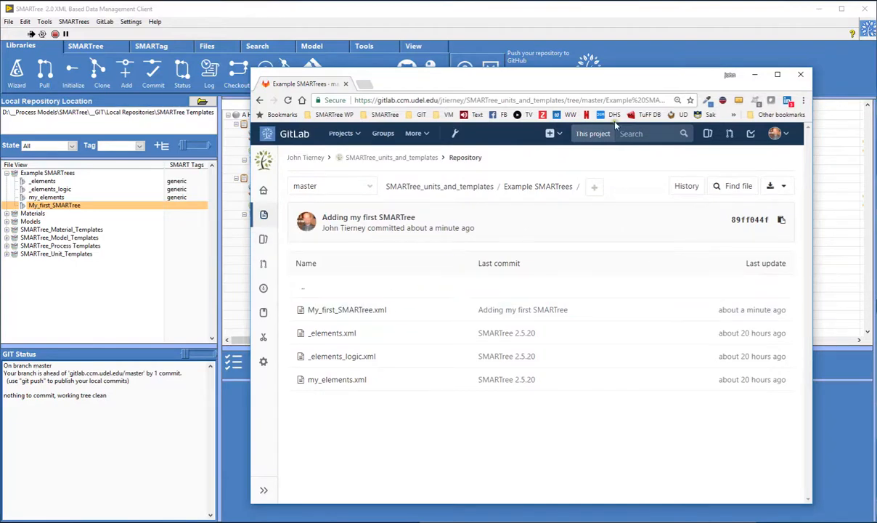
click(750, 74)
Step: Return to SMARTree and select the My_first_SMARTree file to preview its elements
click(303, 163)
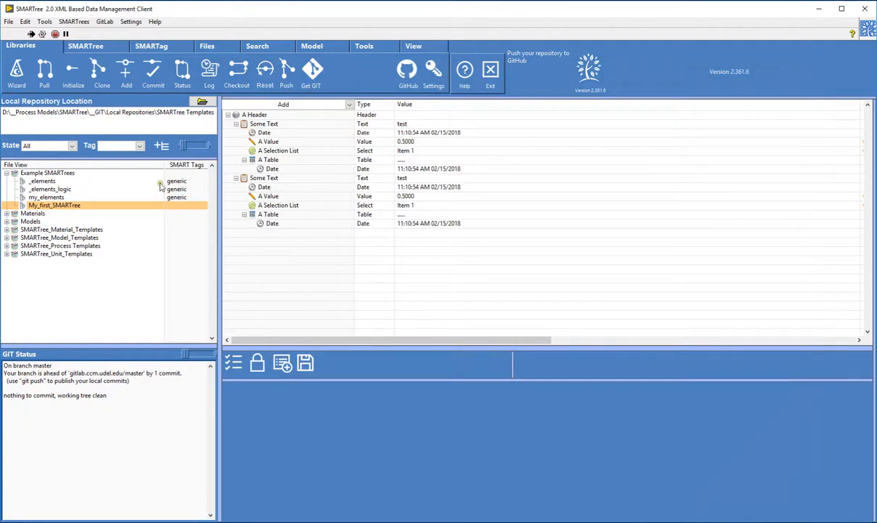
click(58, 206)
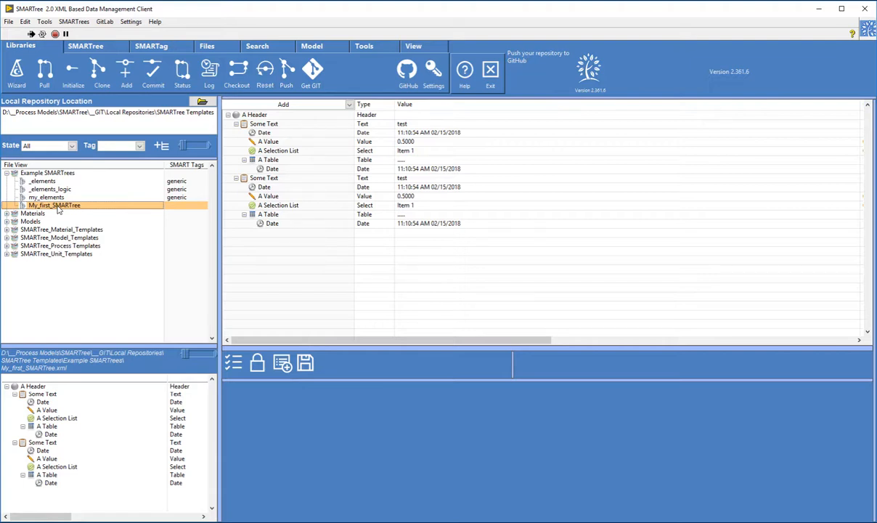
click(59, 208)
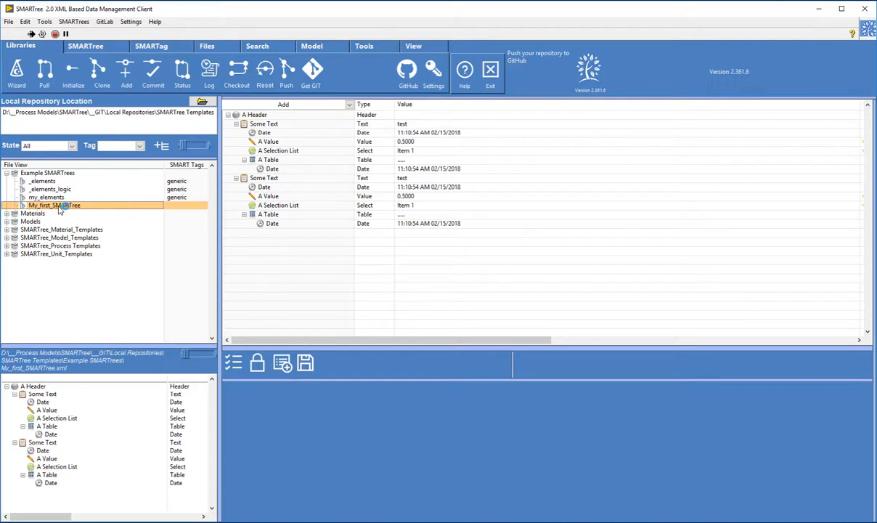